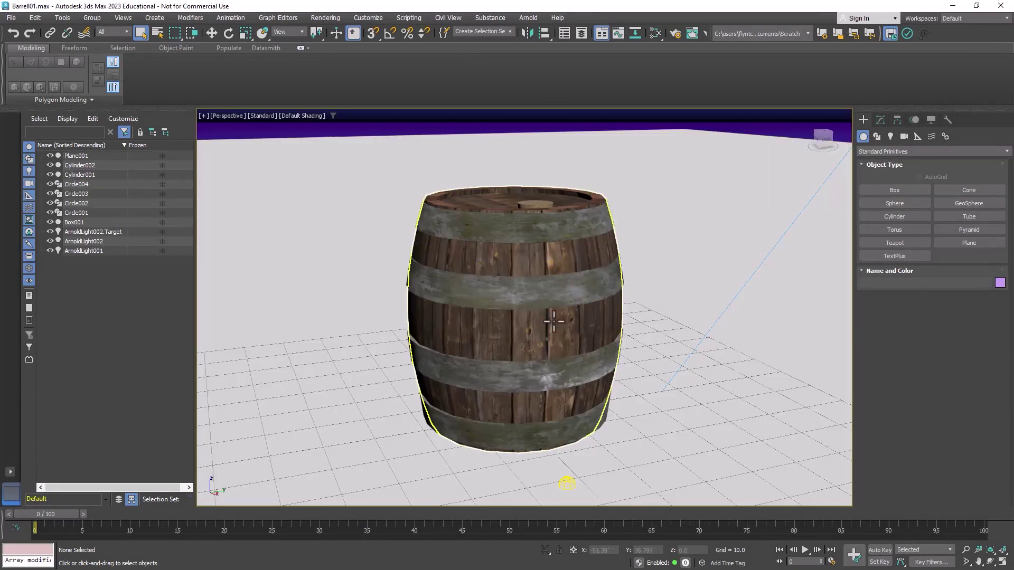
# Orbit to a side view of the barrel, then select Plane001, ArnoldLight001, ArnoldLight002 and its target.
pyautogui.keyDown('alt'); pyautogui.moveTo(559, 334); pyautogui.dragTo(526, 321, button='middle'); pyautogui.keyUp('alt')
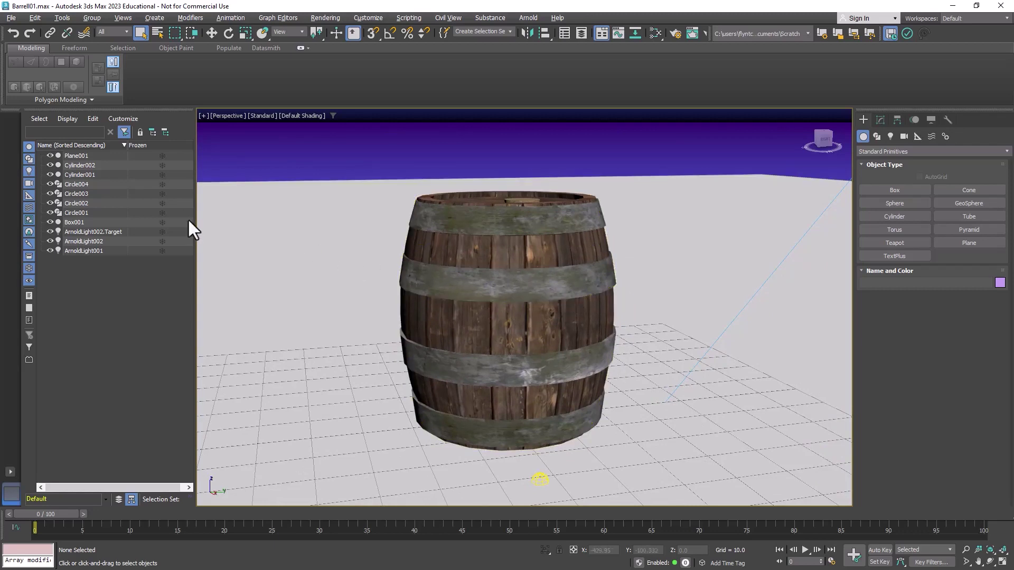
pyautogui.click(315, 232)
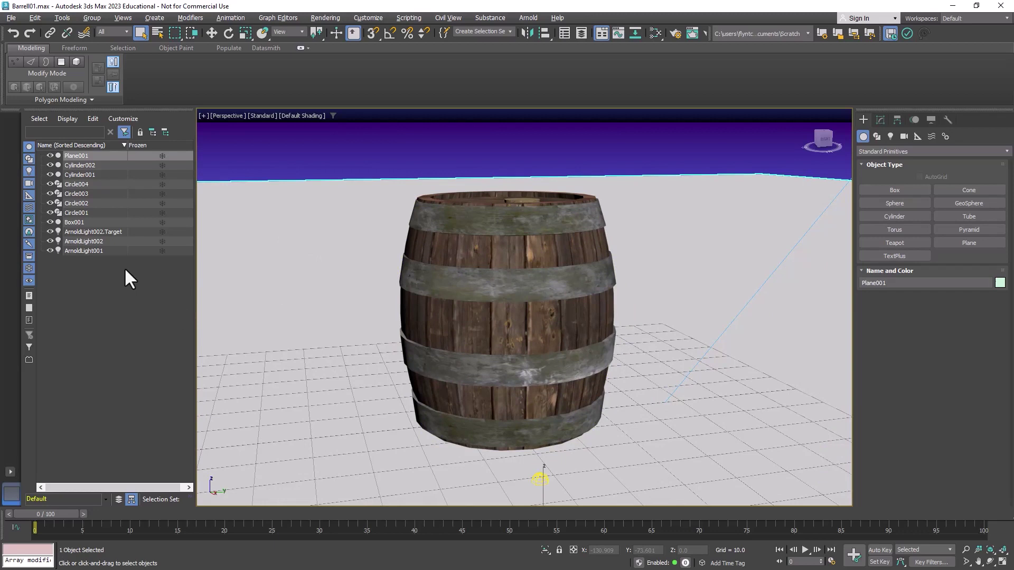
pyautogui.click(83, 251)
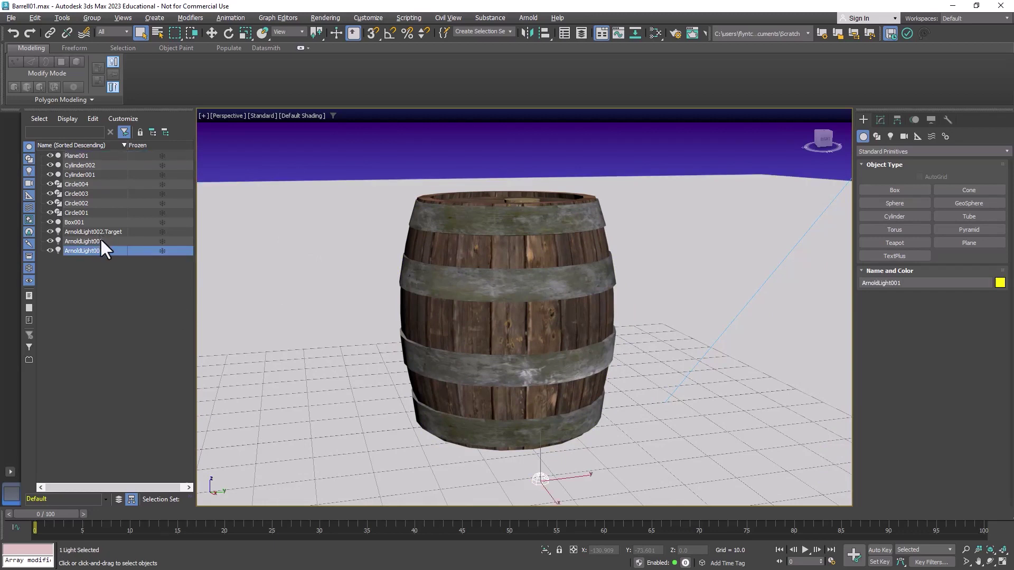
pyautogui.click(84, 241)
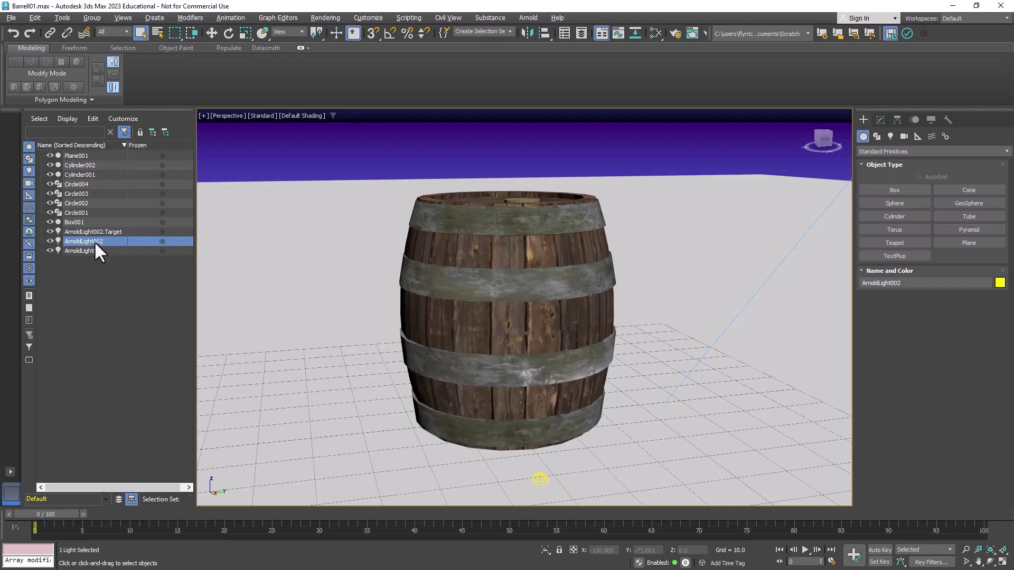
pyautogui.click(96, 232)
pyautogui.click(98, 251)
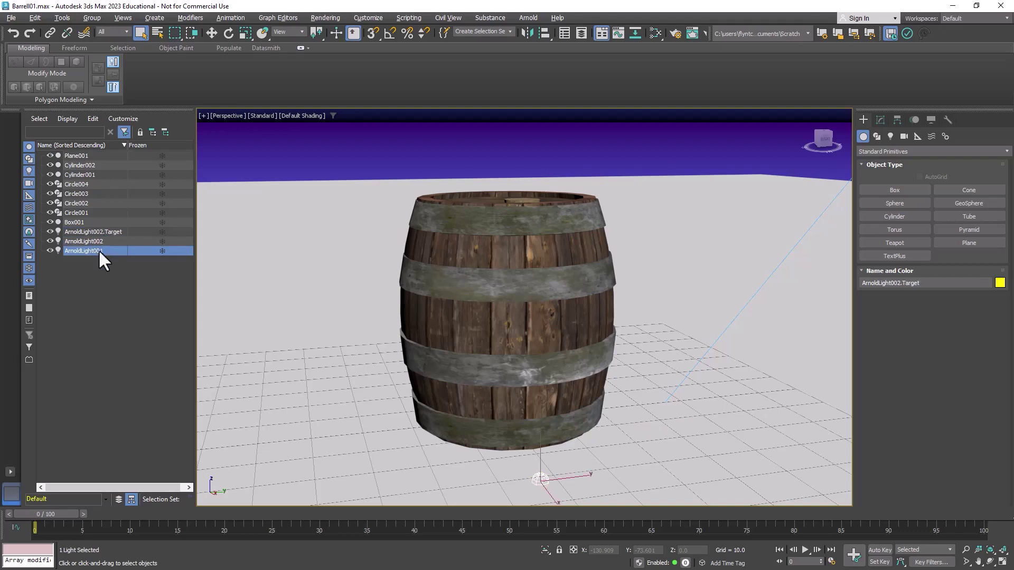
# Inspect ArnoldLight001's Skydome settings in Modify, then ArnoldLight002's targeted Distant light parameters.
pyautogui.click(880, 120)
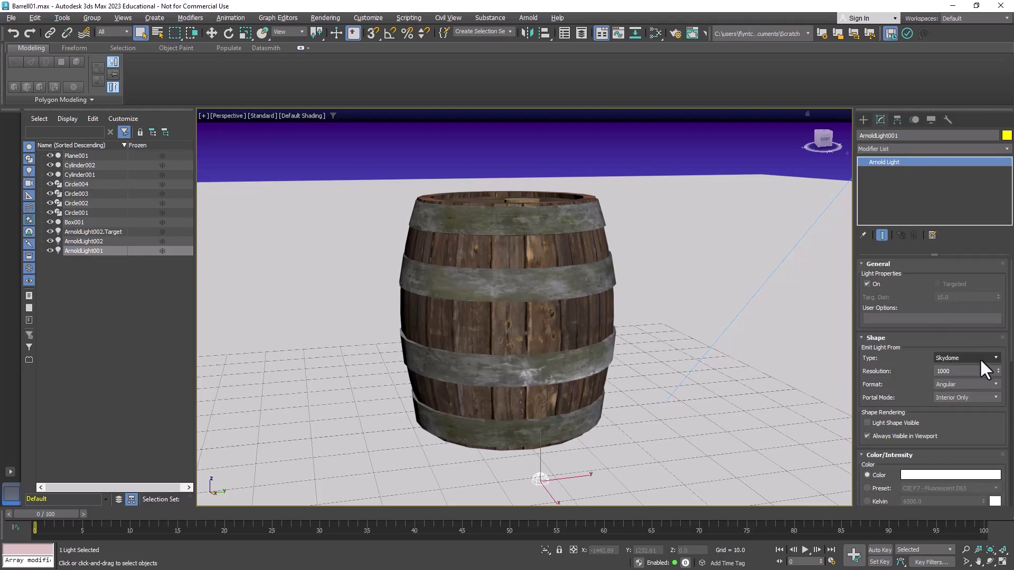
pyautogui.click(97, 241)
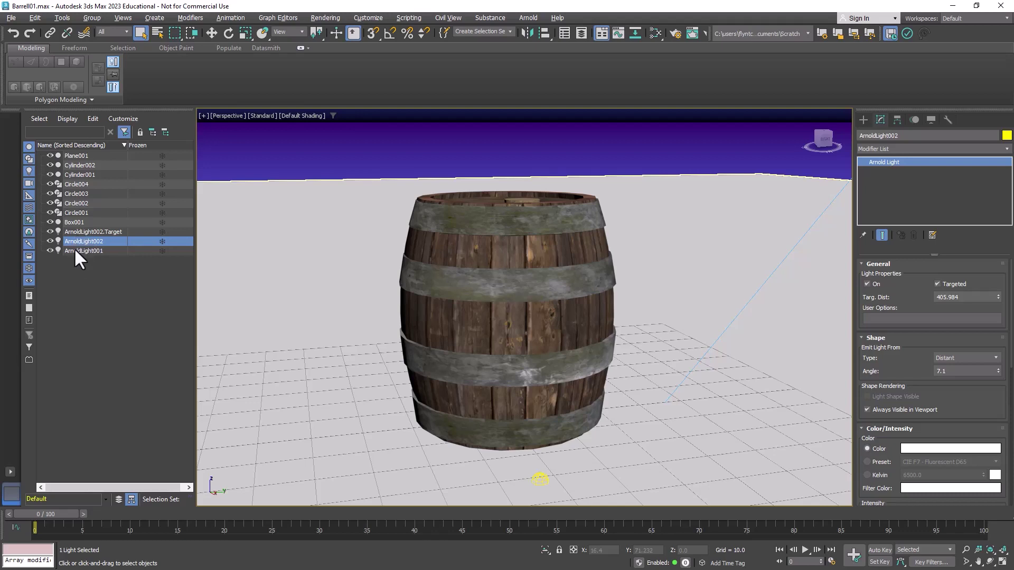
# Open Render Setup with Arnold kept as renderer, rendering the Perspective view at 1280x720.
pyautogui.click(326, 18)
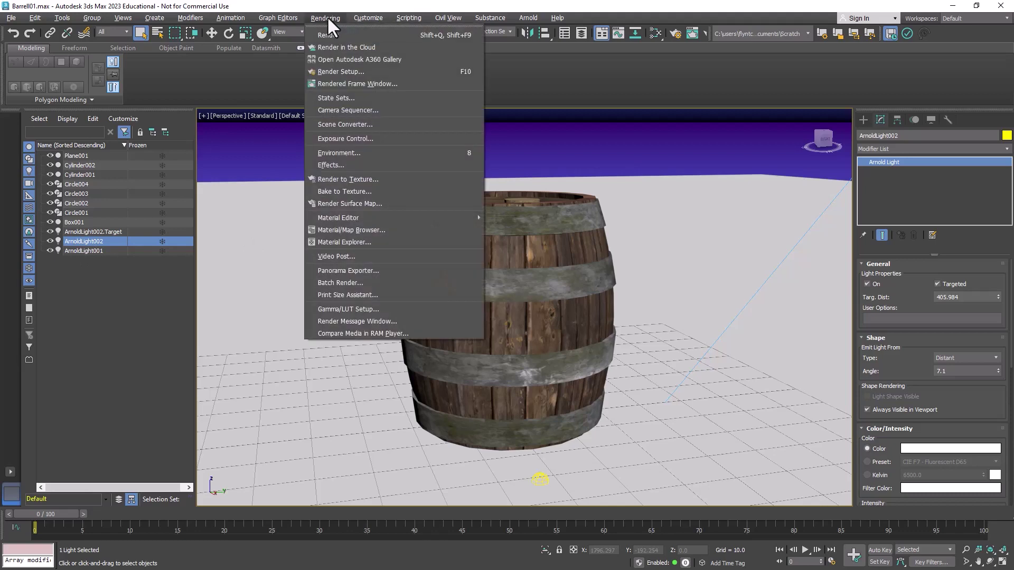
pyautogui.click(342, 72)
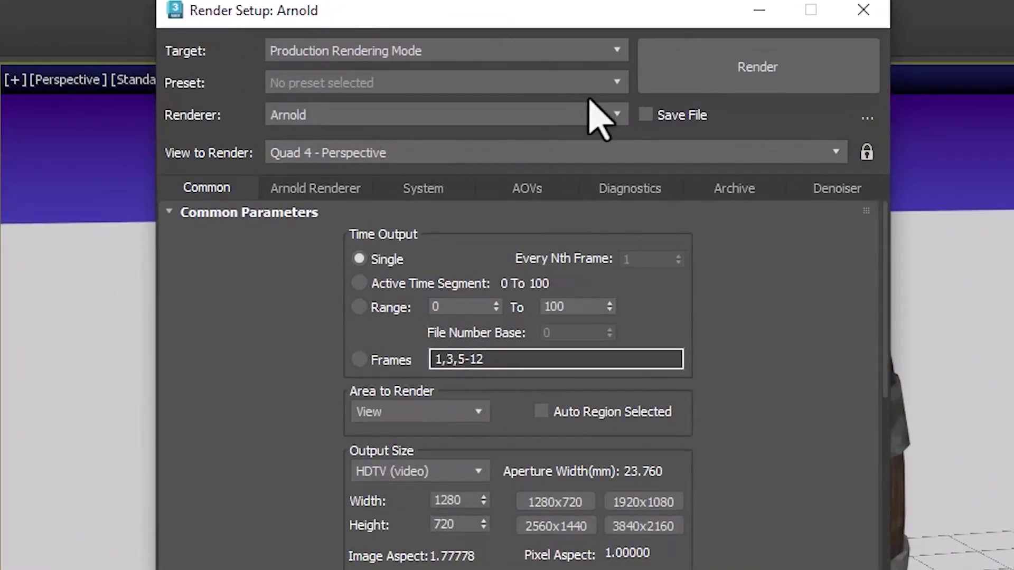
pyautogui.click(617, 114)
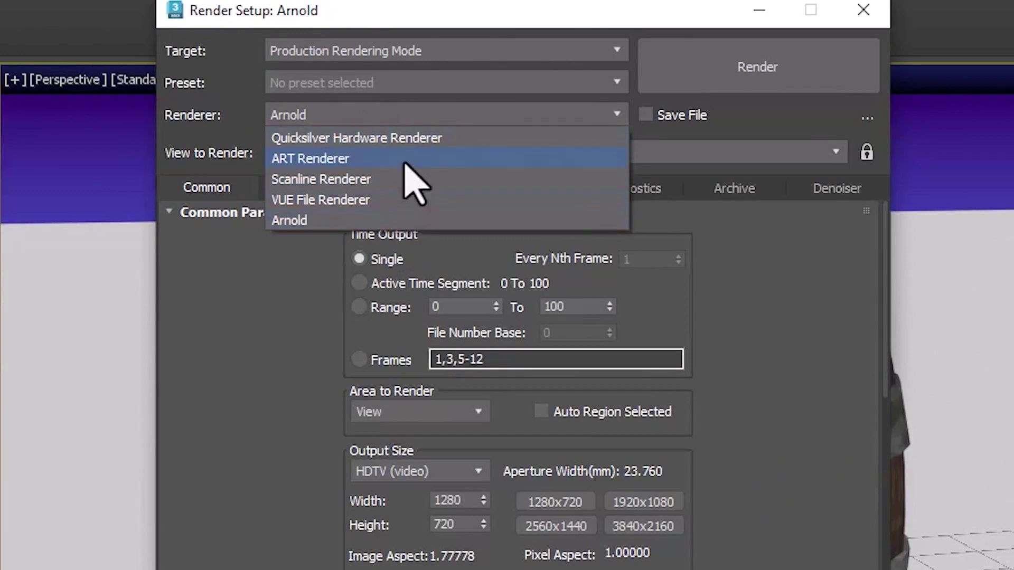
pyautogui.click(395, 225)
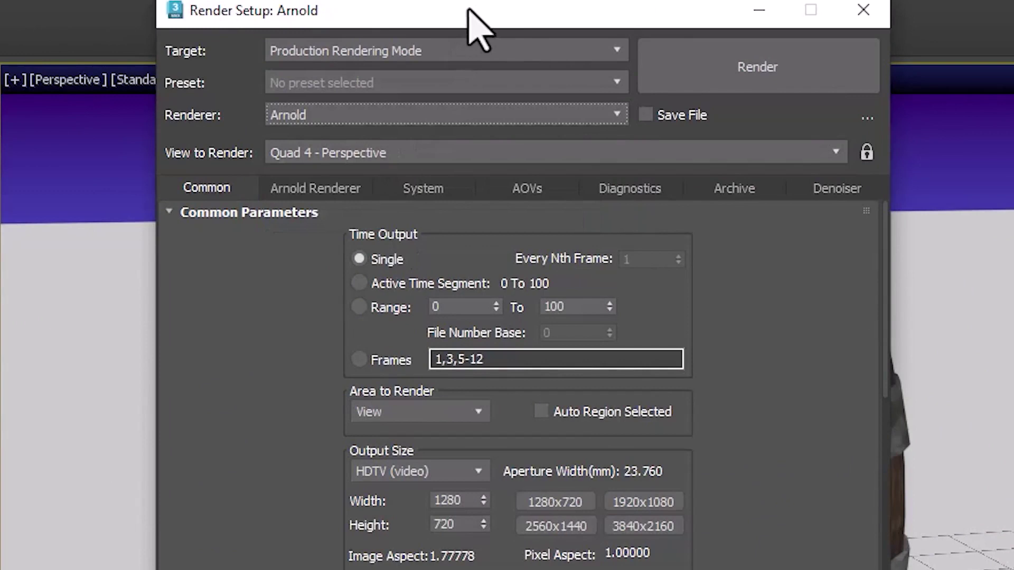
pyautogui.moveTo(475, 13); pyautogui.dragTo(451, 0)
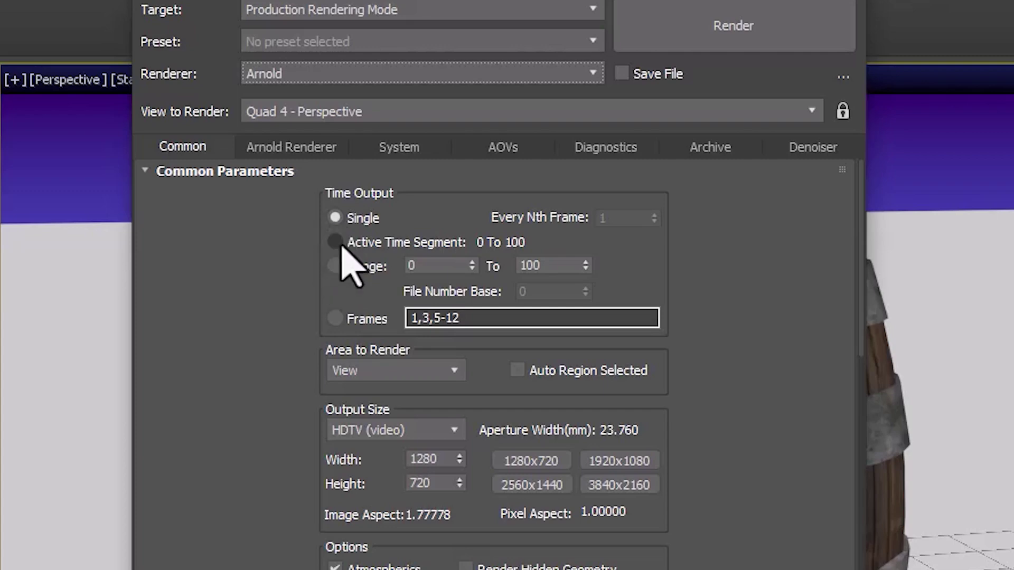
pyautogui.scroll(-3, 665, 460)
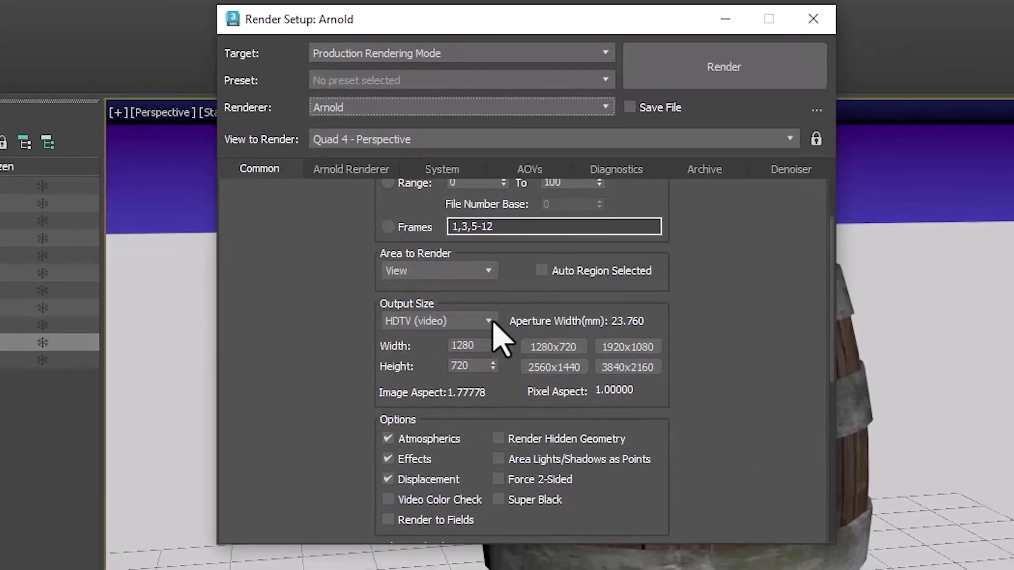
pyautogui.click(490, 322)
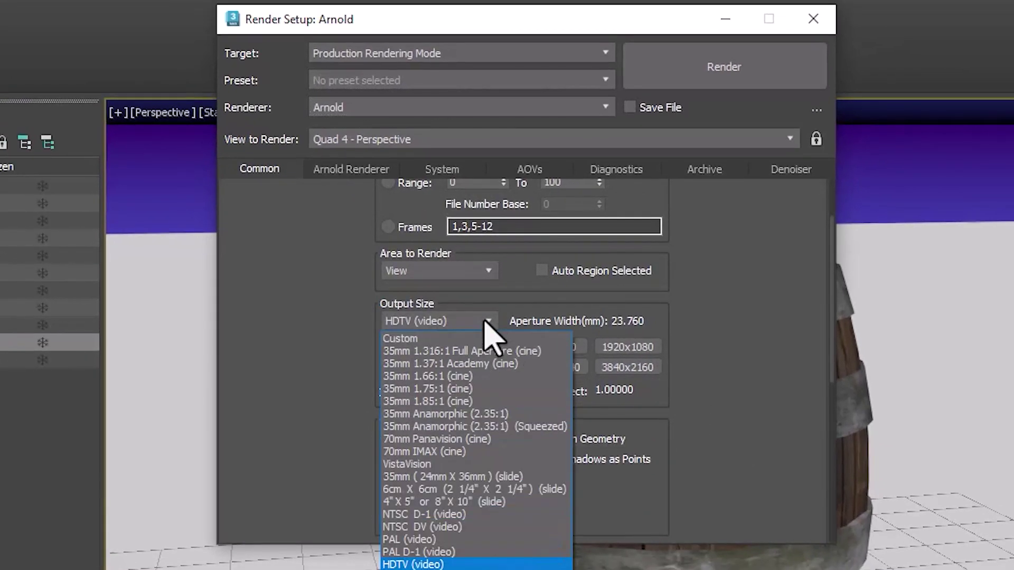
pyautogui.click(440, 564)
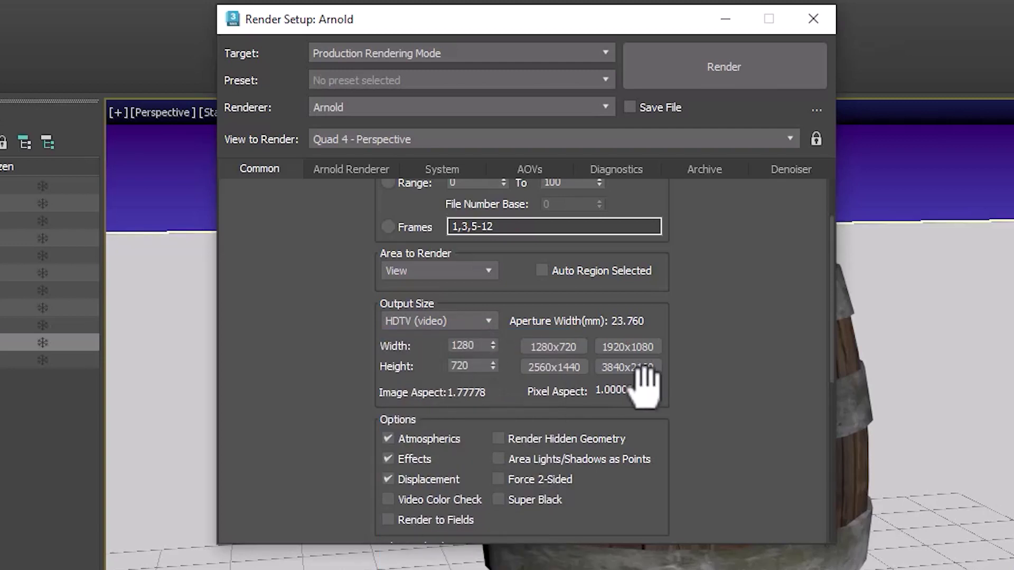
pyautogui.scroll(-5, 692, 407)
pyautogui.scroll(-4, 692, 406)
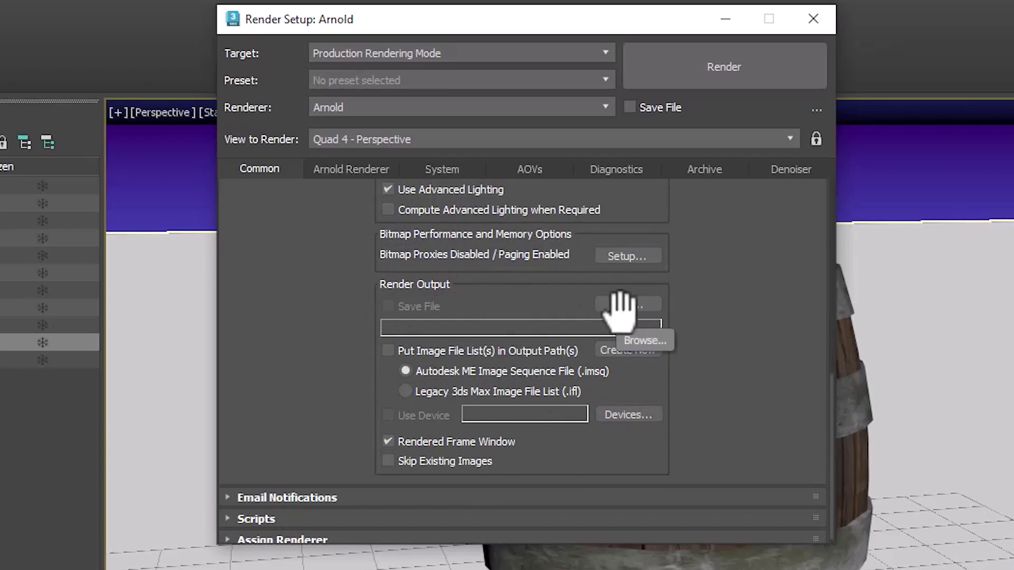
pyautogui.scroll(1, 640, 457)
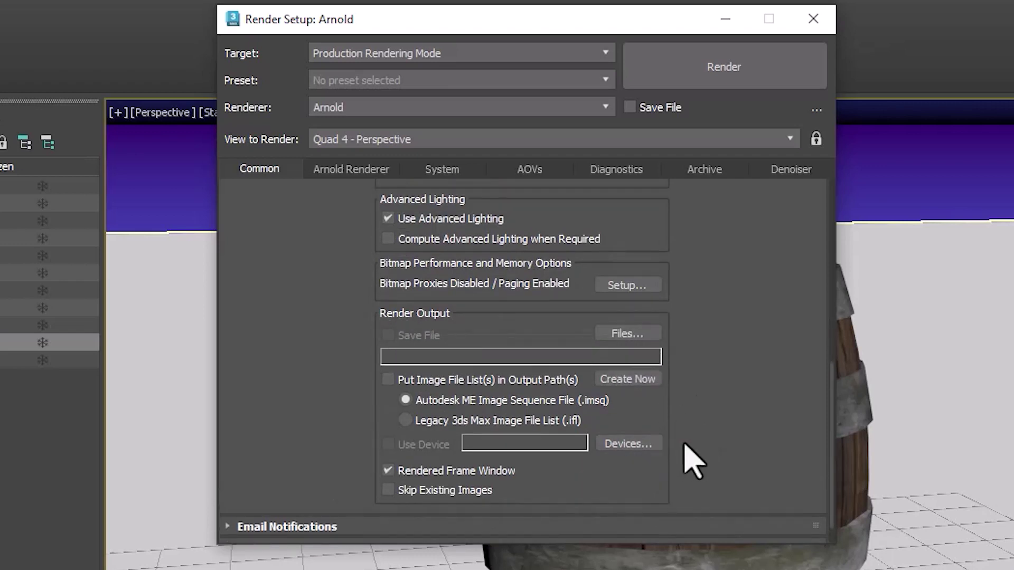
pyautogui.scroll(15, 708, 429)
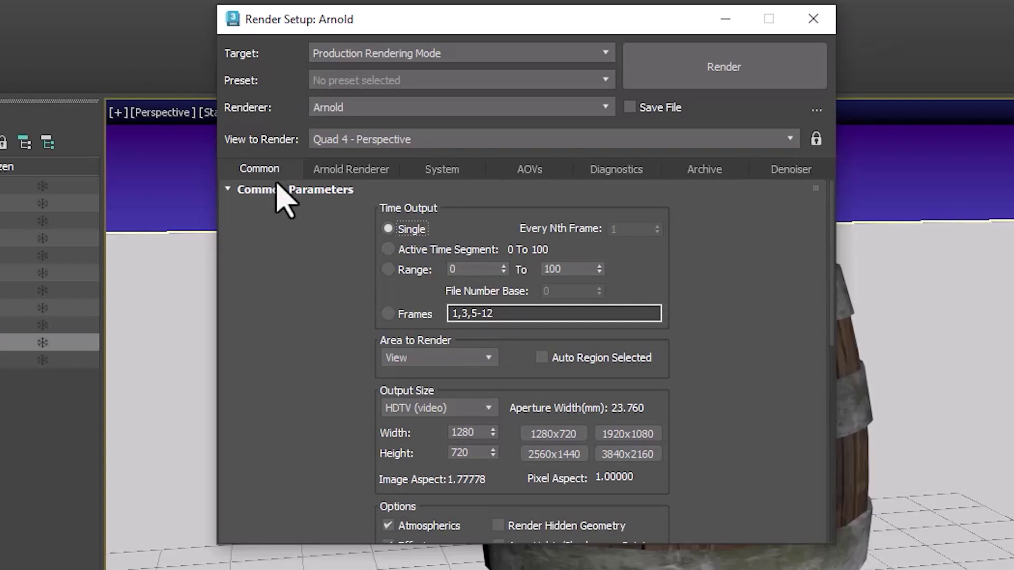
# Review Arnold Renderer sampling: Camera (AA) 3, Diffuse, Specular and Transmission 2, Preview -3.
pyautogui.click(356, 175)
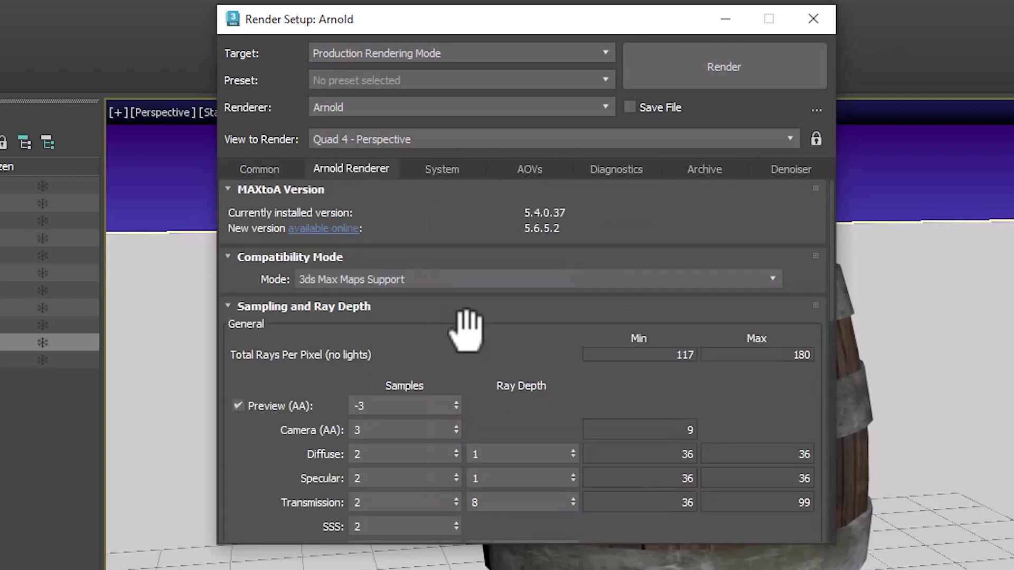
pyautogui.scroll(-5, 485, 330)
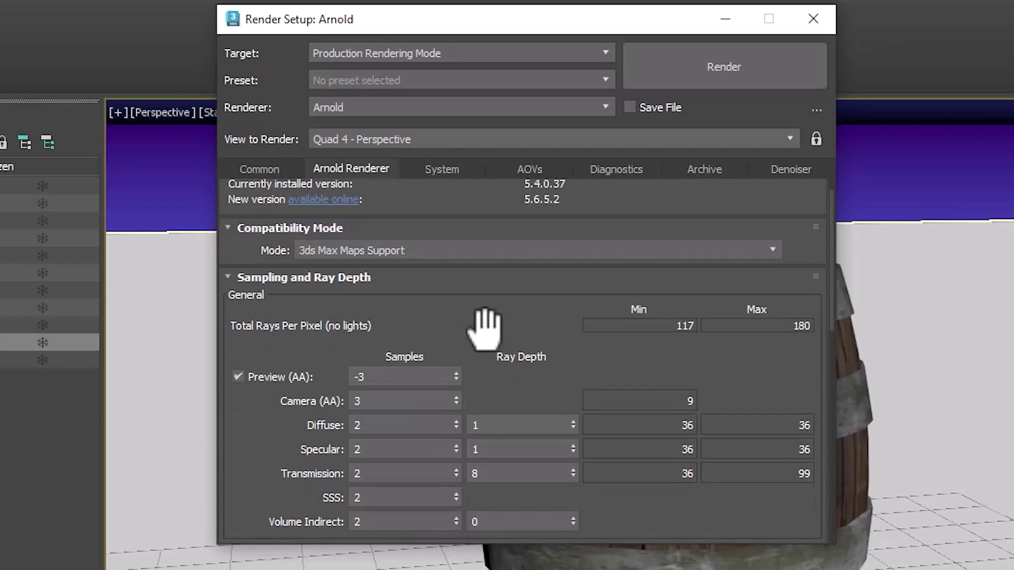
pyautogui.click(484, 330)
pyautogui.scroll(-1, 475, 348)
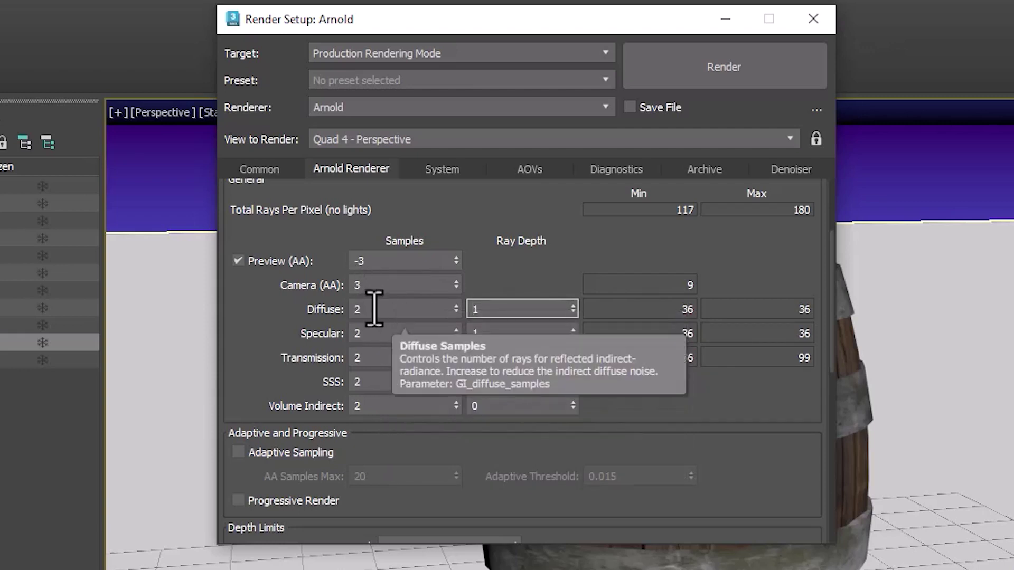
pyautogui.scroll(-1, 373, 305)
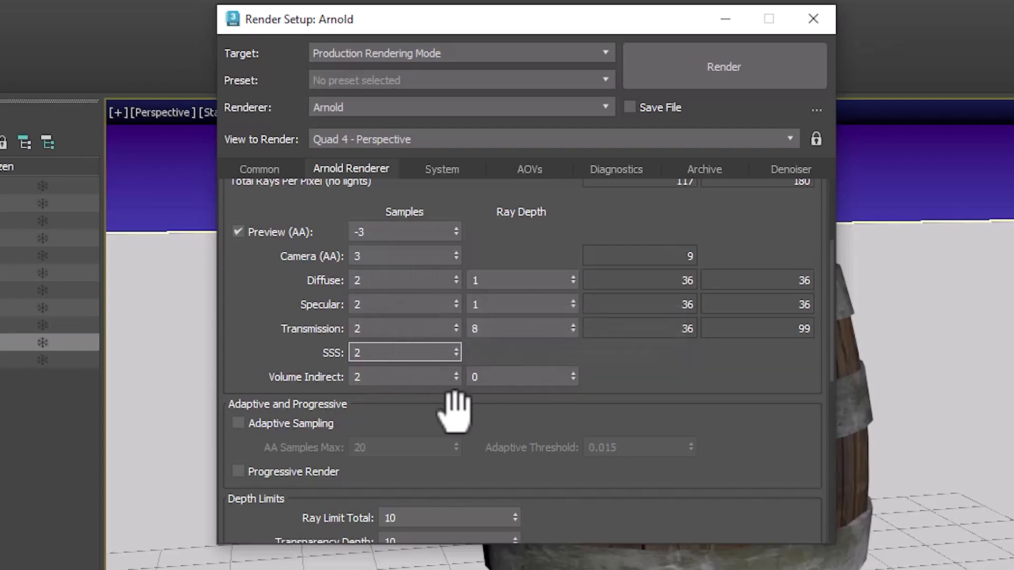
pyautogui.scroll(-5, 454, 412)
pyautogui.scroll(-11, 456, 418)
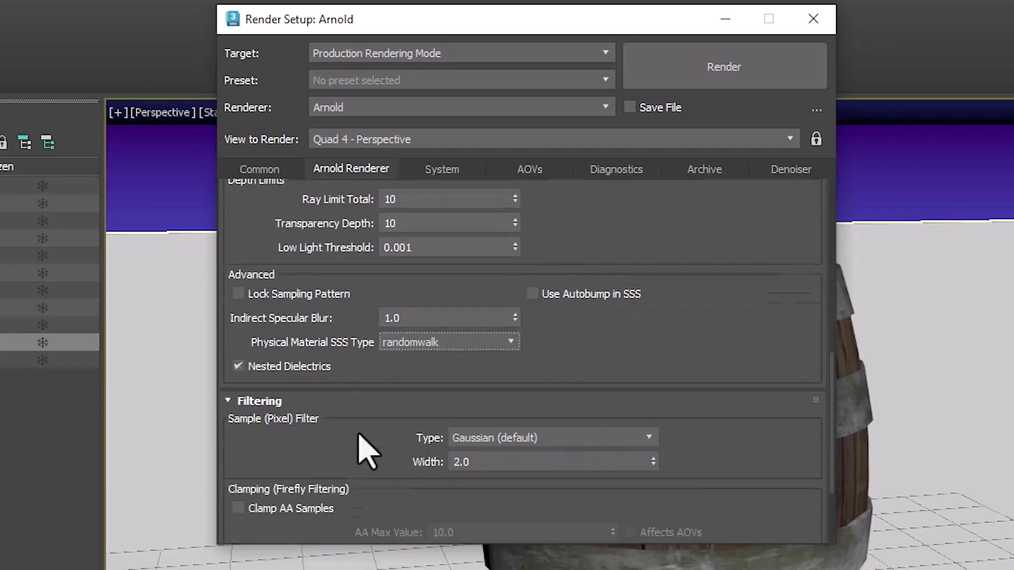
pyautogui.scroll(20, 344, 453)
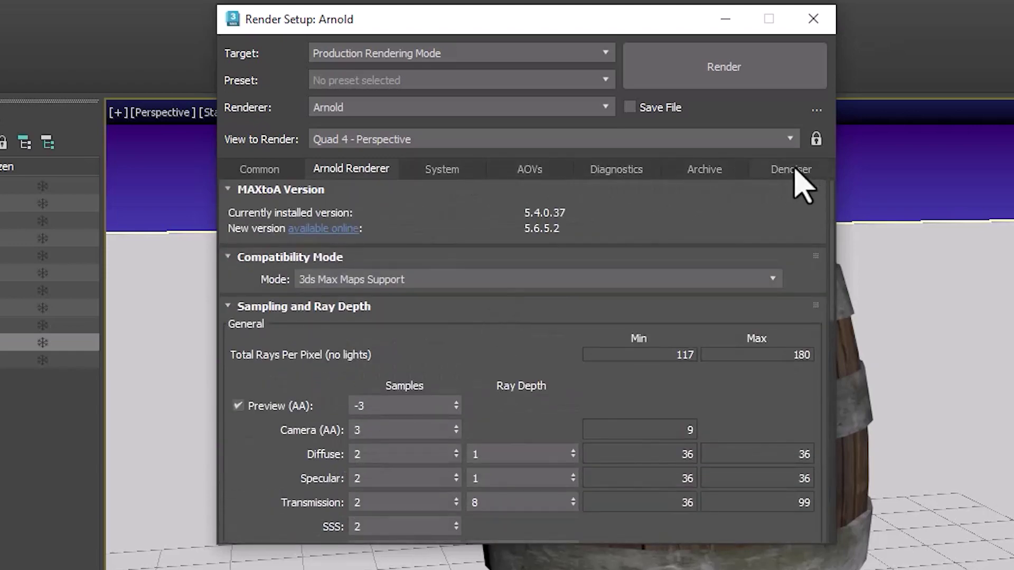
pyautogui.moveTo(616, 12); pyautogui.dragTo(632, 30)
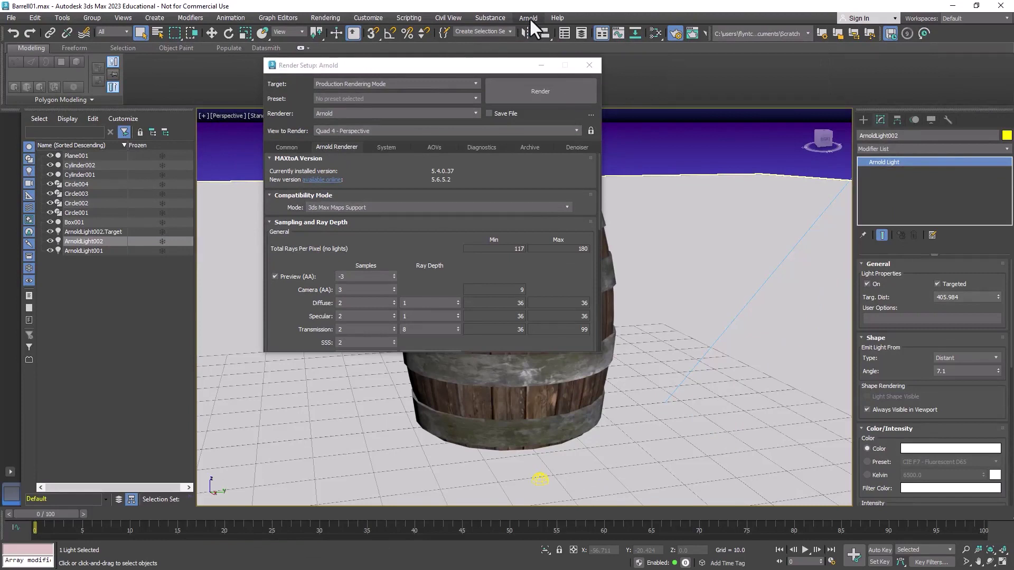
# Open the Arnold RenderView window and move it to the upper left.
pyautogui.click(530, 17)
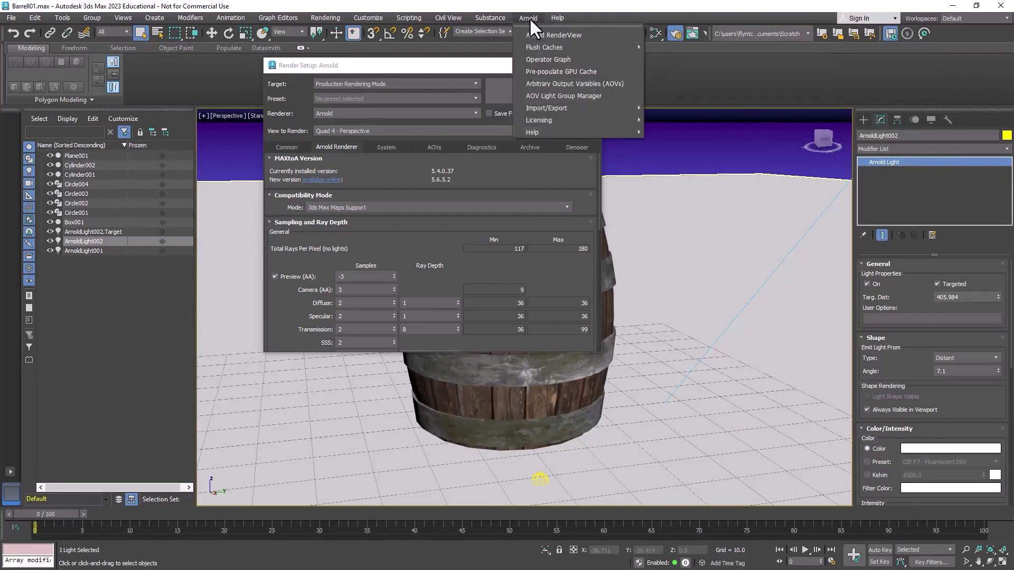
pyautogui.click(596, 33)
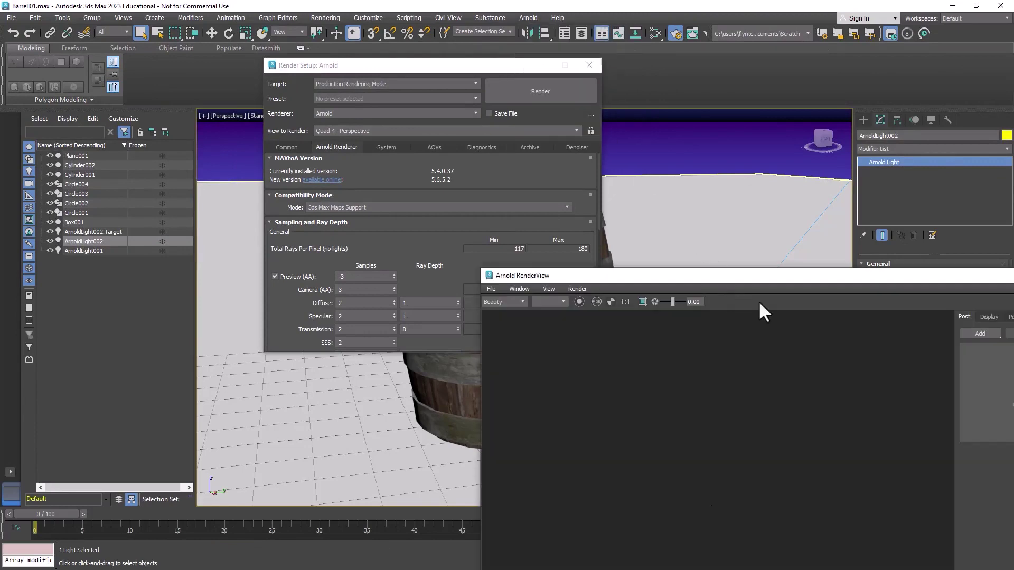
pyautogui.moveTo(763, 280); pyautogui.dragTo(451, 74)
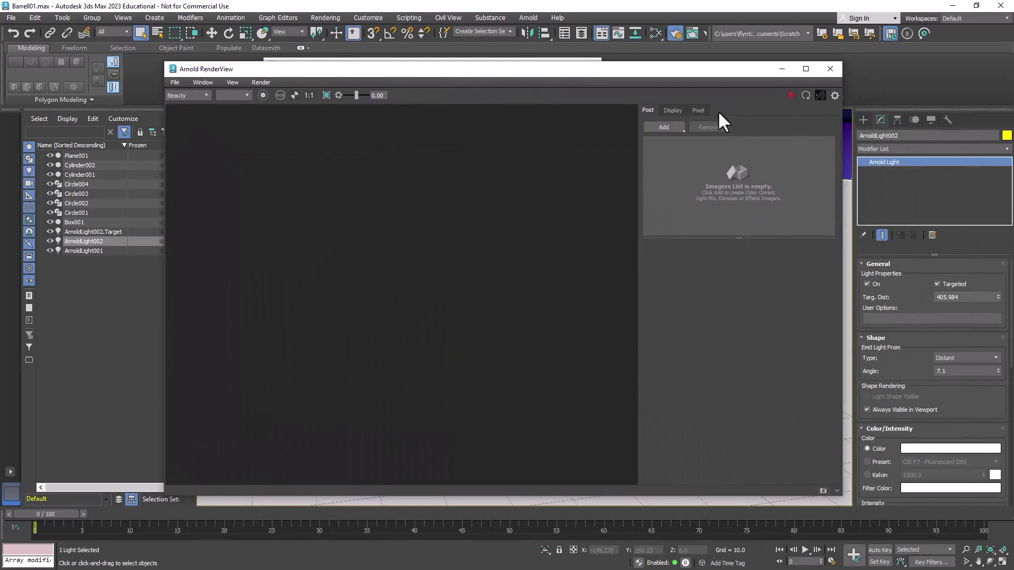
# Start the live IPR render of the barrel and enlarge and reposition the RenderView window.
pyautogui.click(791, 95)
pyautogui.moveTo(722, 72); pyautogui.dragTo(631, 78)
pyautogui.moveTo(747, 502); pyautogui.dragTo(888, 477)
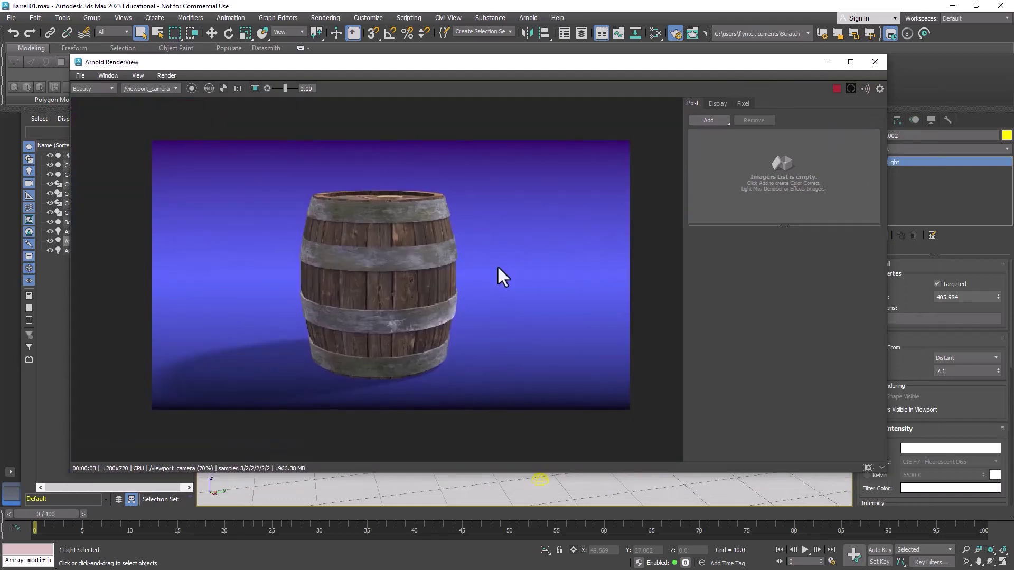
pyautogui.moveTo(699, 65); pyautogui.dragTo(603, 110)
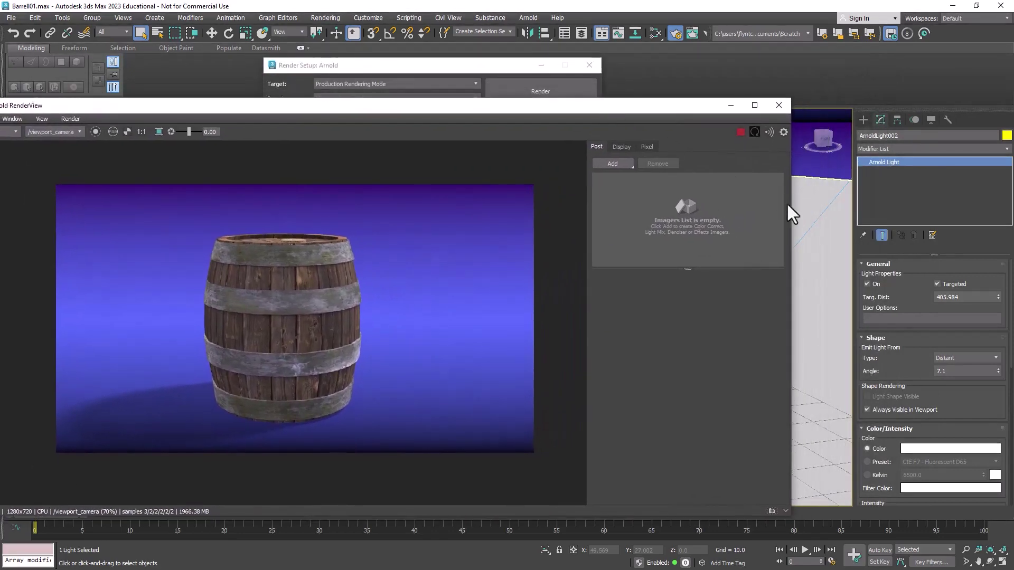
# Try raising ArnoldLight002's exposure to 10.3, then reset Exposure back to 1.0.
pyautogui.moveTo(823, 261)
pyautogui.mouseDown(button='middle')
pyautogui.moveTo(846, 233)
pyautogui.moveTo(828, 257)
pyautogui.mouseUp(button='middle')
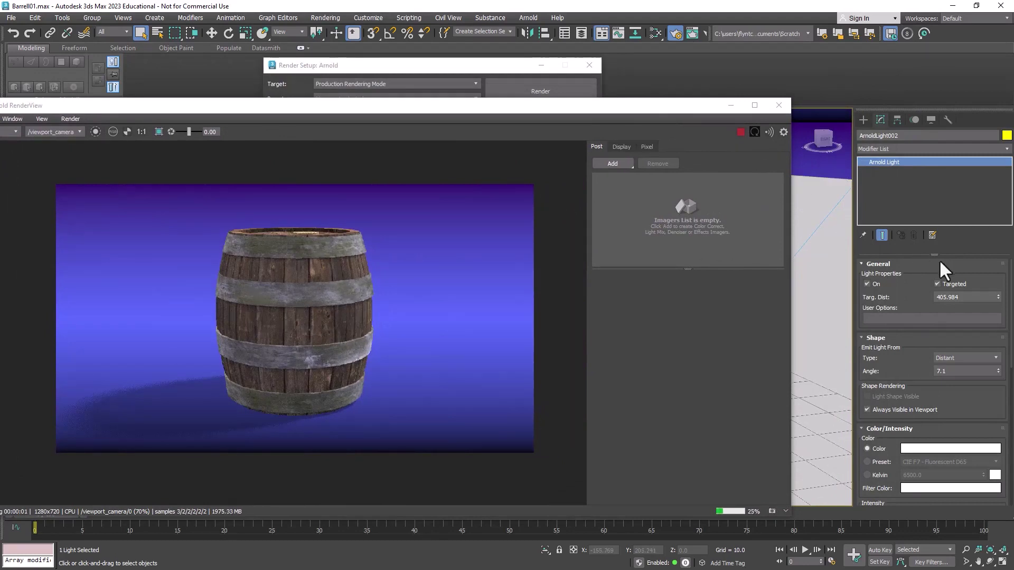
pyautogui.scroll(-2, 904, 376)
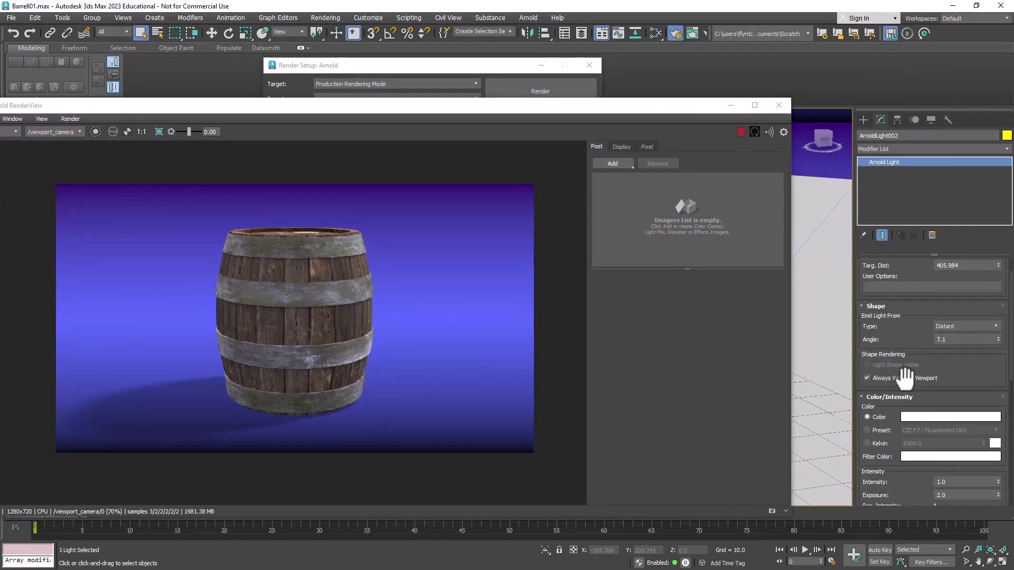
pyautogui.scroll(-6, 903, 375)
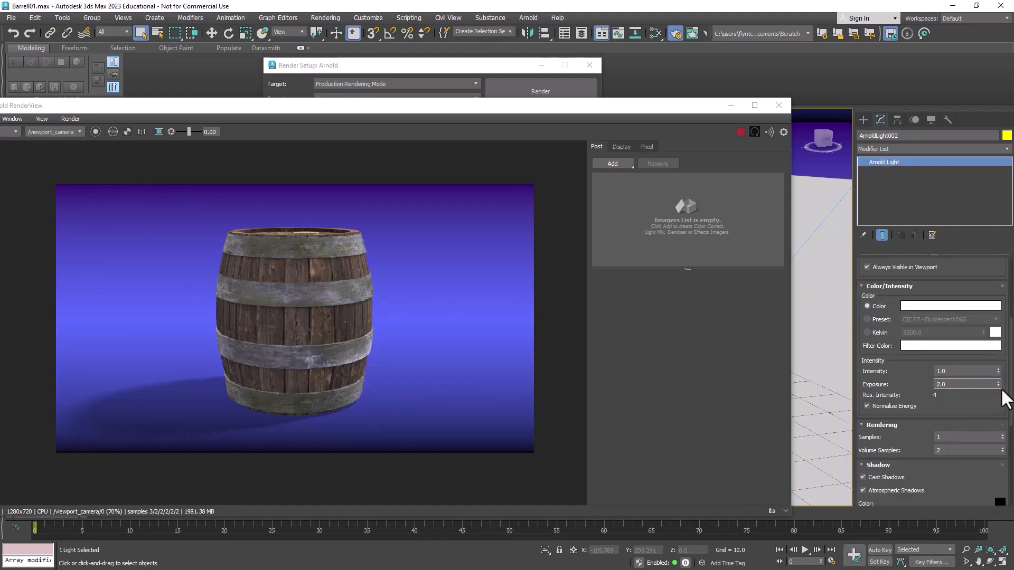
pyautogui.click(998, 383)
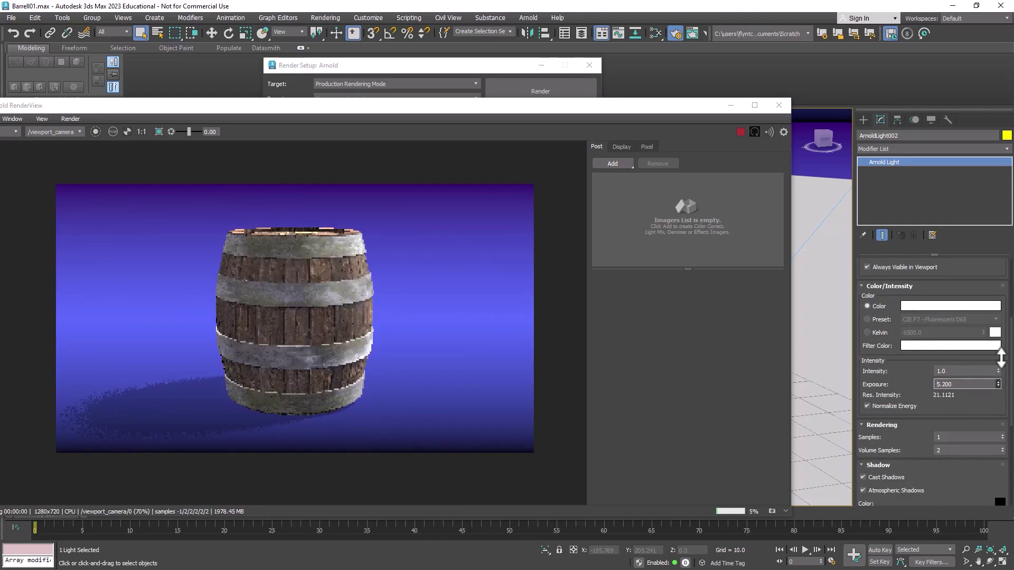
pyautogui.moveTo(1001, 358); pyautogui.dragTo(1005, 332)
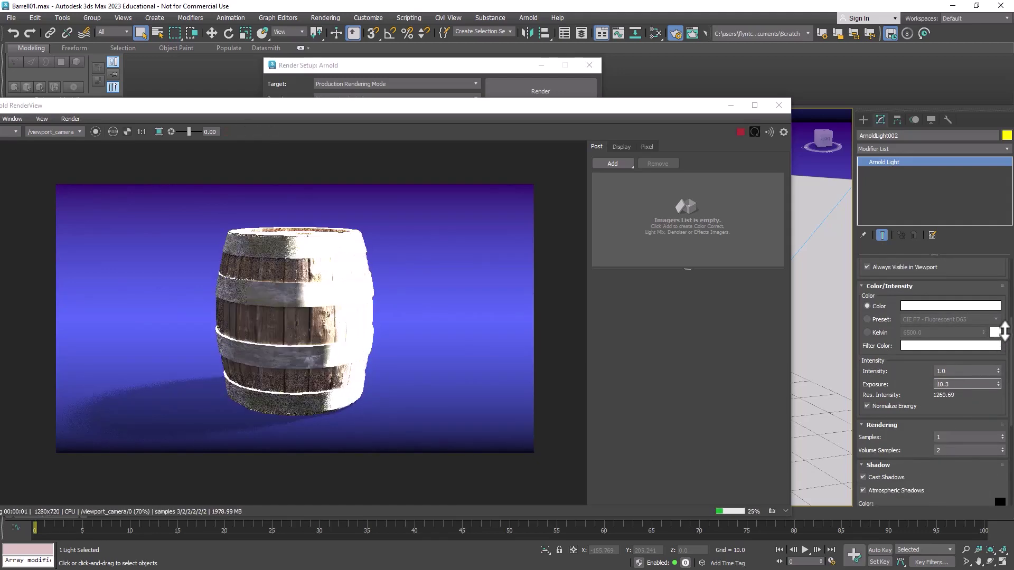
pyautogui.rightClick(1005, 331)
pyautogui.moveTo(601, 105); pyautogui.dragTo(691, 94)
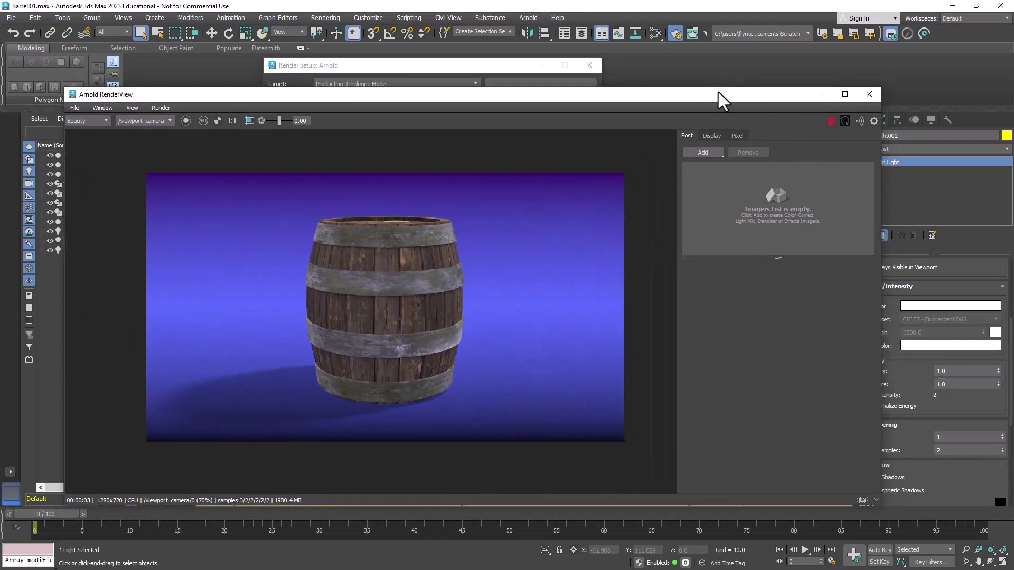
# Orbit the Perspective view slightly downward so the live render shows the barrel's top lid.
pyautogui.moveTo(692, 94); pyautogui.dragTo(541, 95)
pyautogui.keyDown('alt'); pyautogui.moveTo(776, 334); pyautogui.dragTo(775, 339, button='middle'); pyautogui.keyUp('alt')
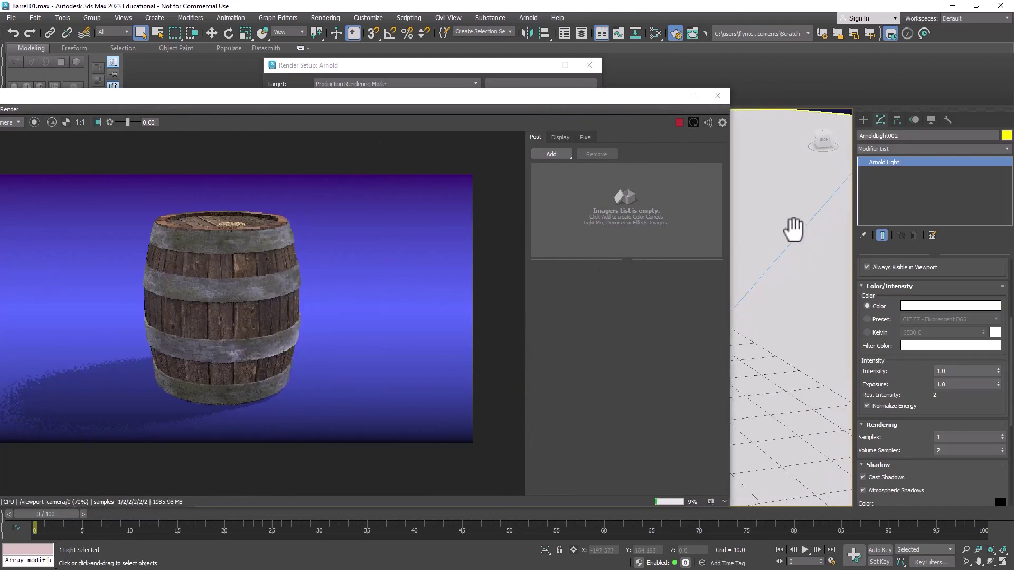
pyautogui.moveTo(523, 97); pyautogui.dragTo(657, 72)
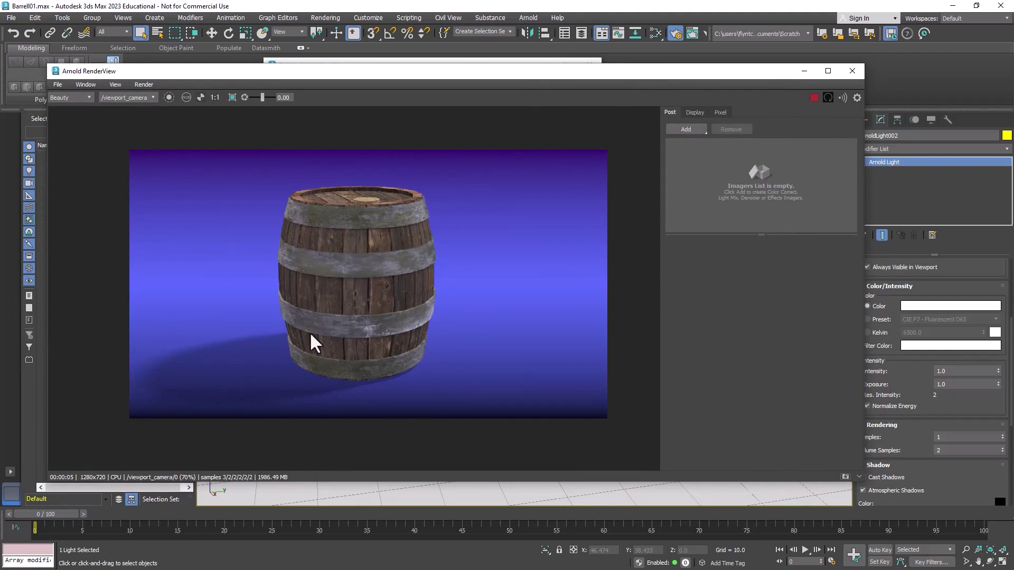
# Raise the Arnold Diffuse samples from 2 to 4 in Render Setup.
pyautogui.click(440, 66)
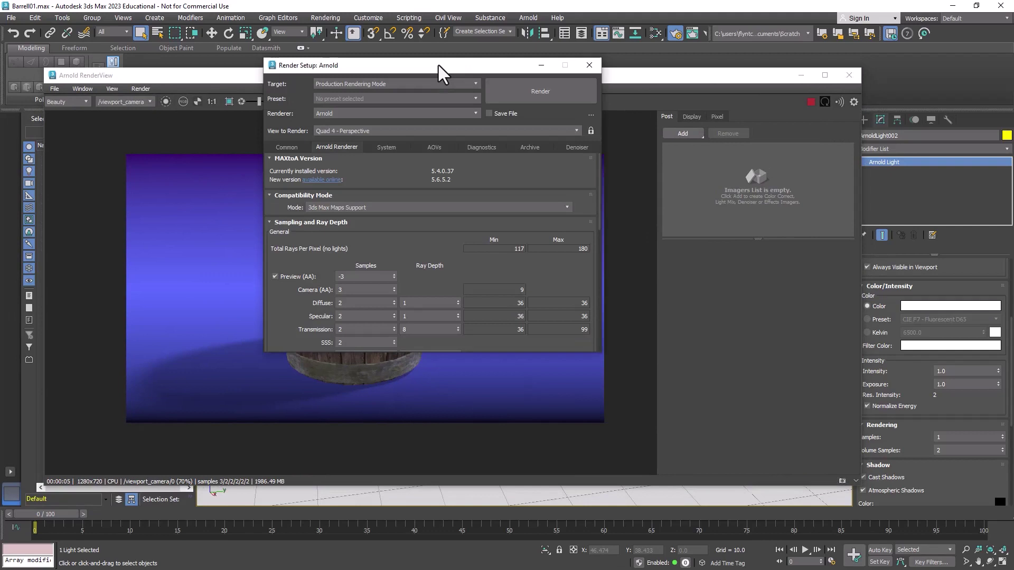
pyautogui.moveTo(439, 67); pyautogui.dragTo(637, 66)
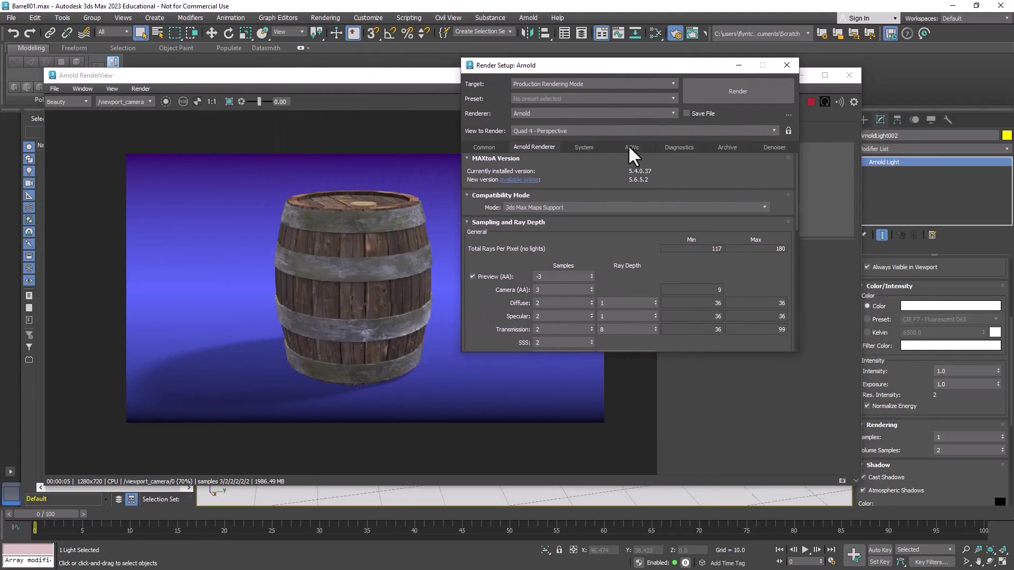
pyautogui.click(592, 300)
pyautogui.click(591, 300)
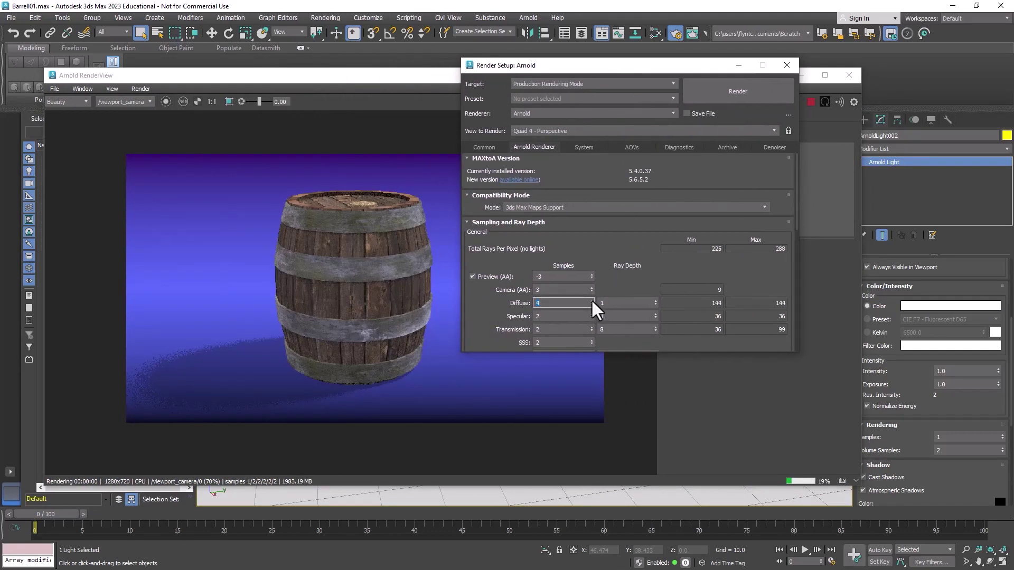
pyautogui.moveTo(632, 69); pyautogui.dragTo(722, 59)
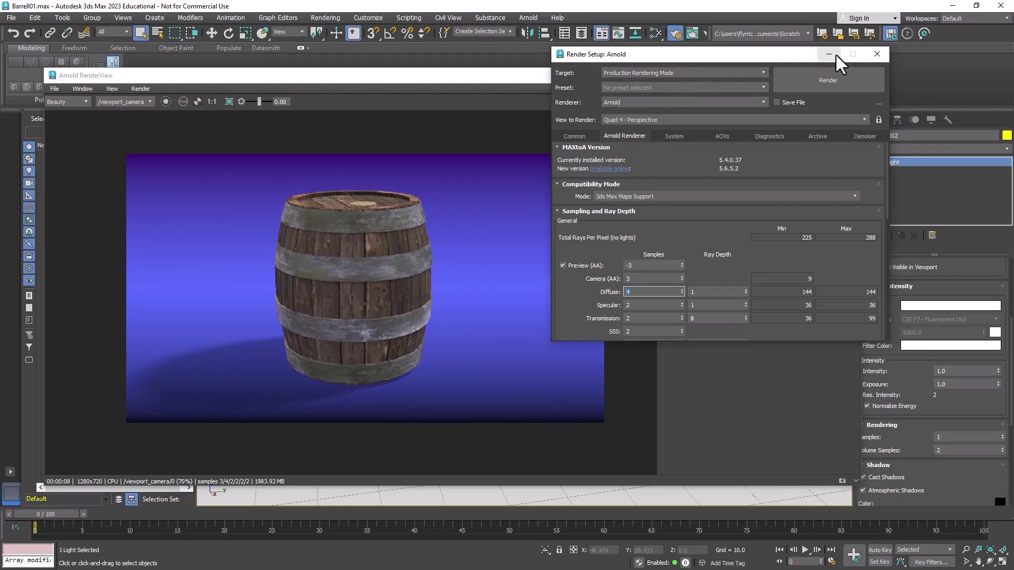
# Close Render Setup, save the render to the Desktop as Barrell, and close RenderView.
pyautogui.click(870, 55)
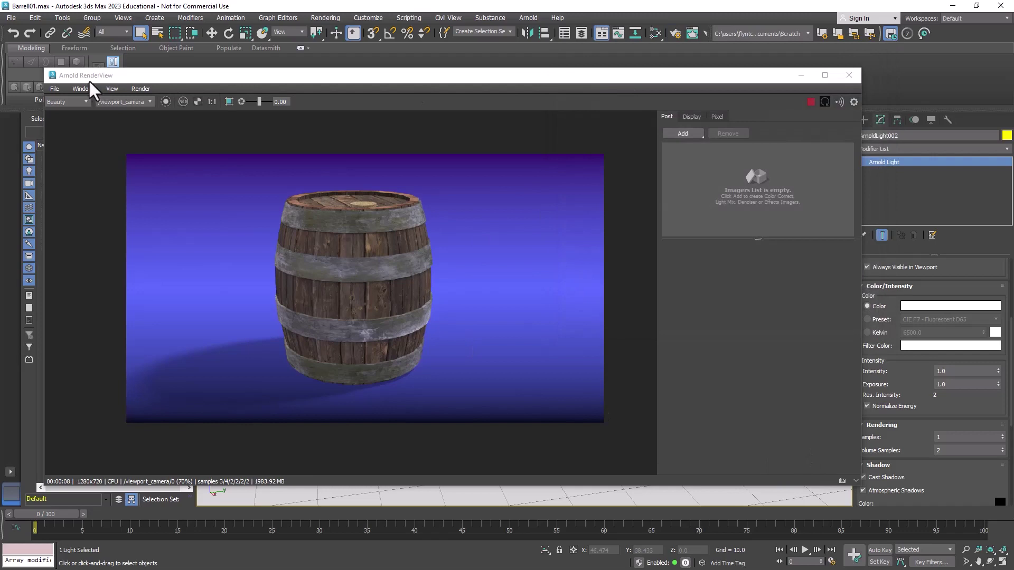
pyautogui.click(52, 88)
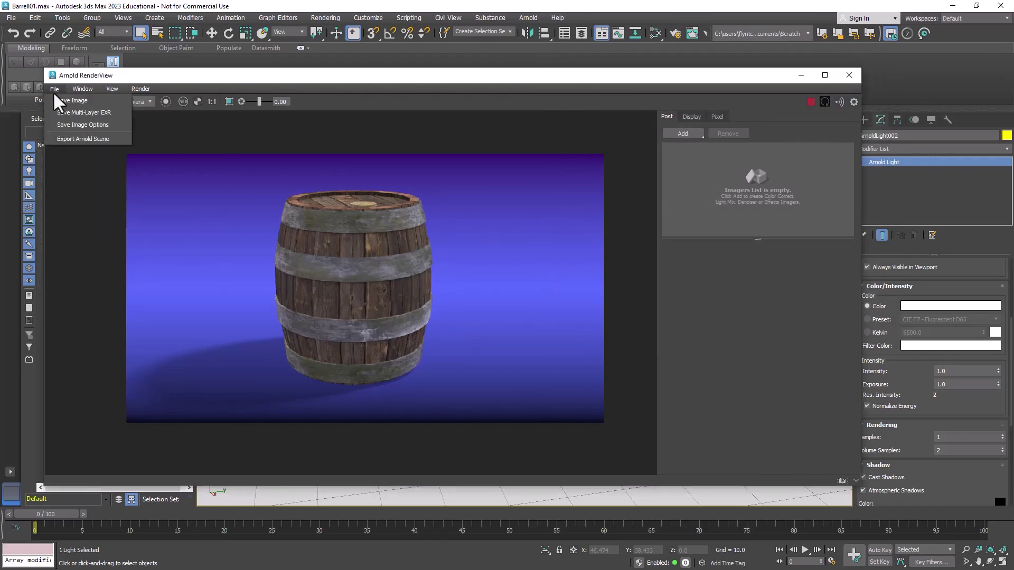
pyautogui.click(73, 102)
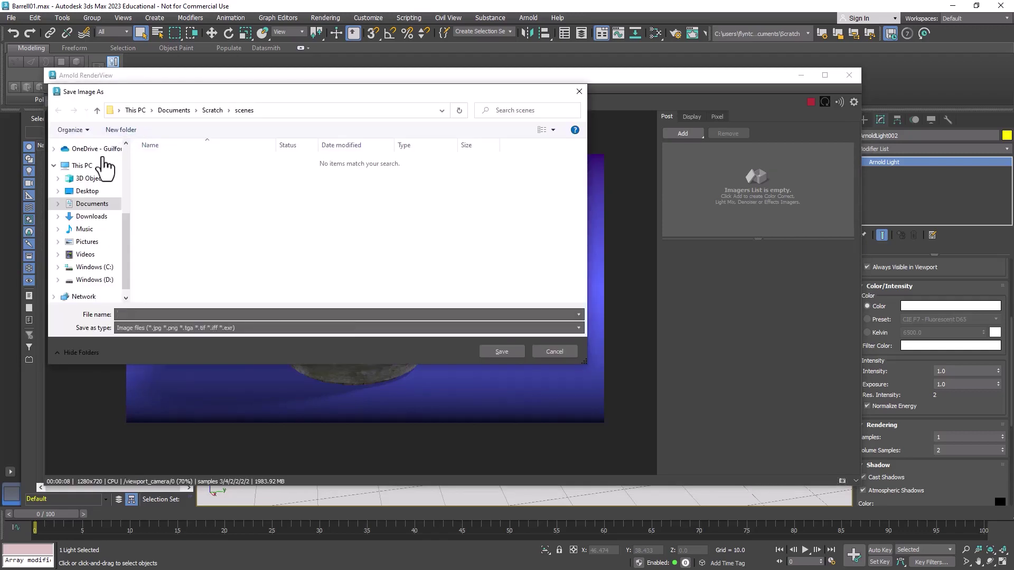
pyautogui.click(88, 193)
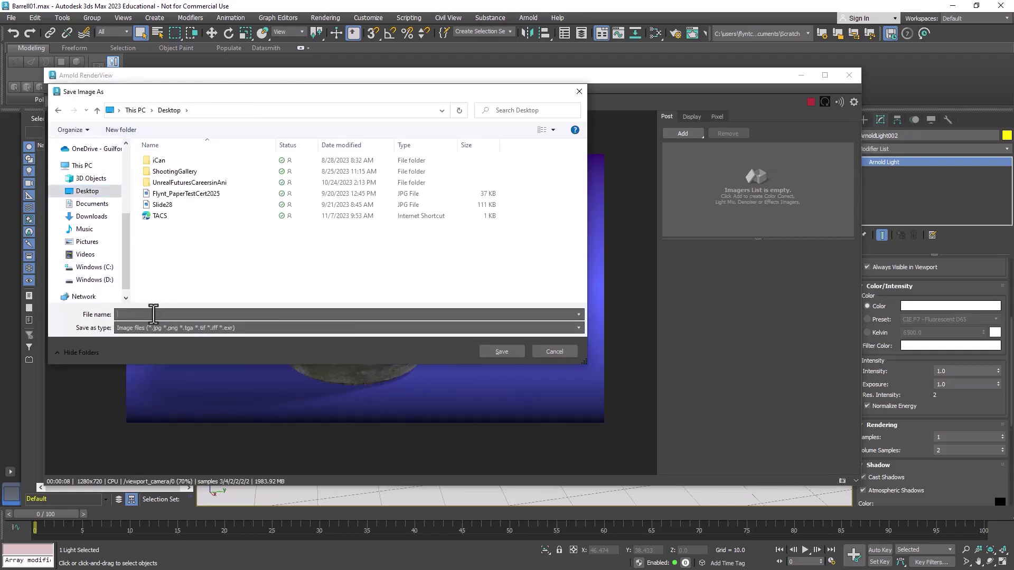
pyautogui.write('Barrell')
pyautogui.press('Return')
pyautogui.click(848, 75)
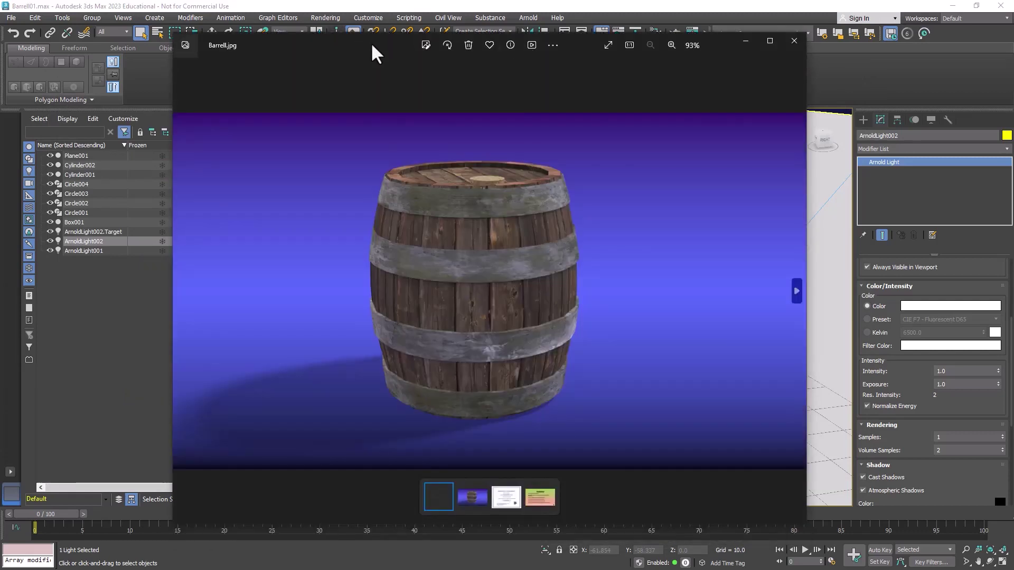
# Reposition the Photos window showing the saved Barrell.jpg barrel render.
pyautogui.moveTo(372, 44); pyautogui.dragTo(378, 30)
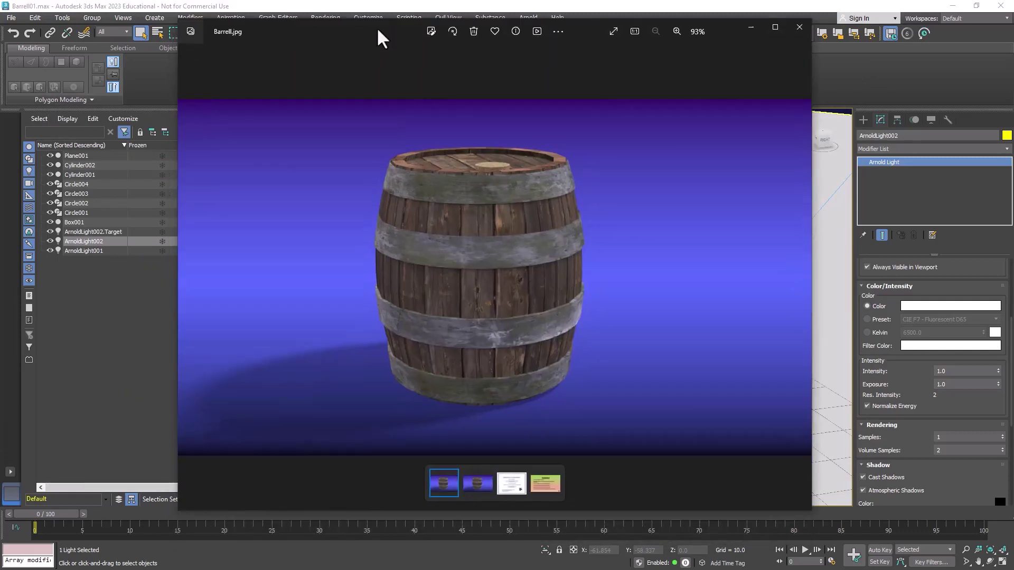